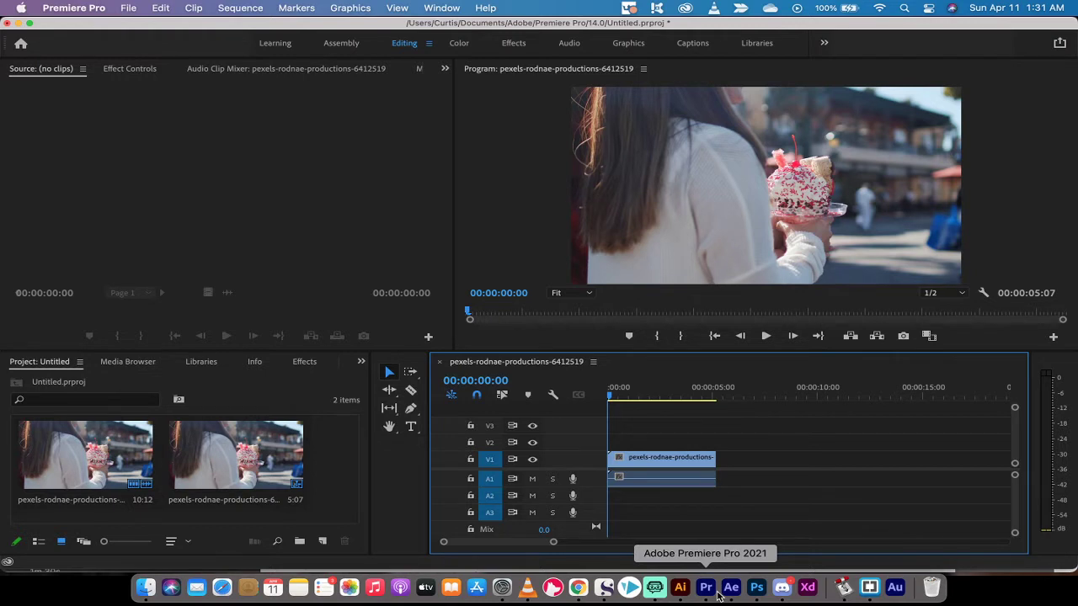
# Preview the second ice cream clip's opening frames and narrow the tools panel for timeline room.
pyautogui.moveTo(632, 401); pyautogui.dragTo(587, 405)
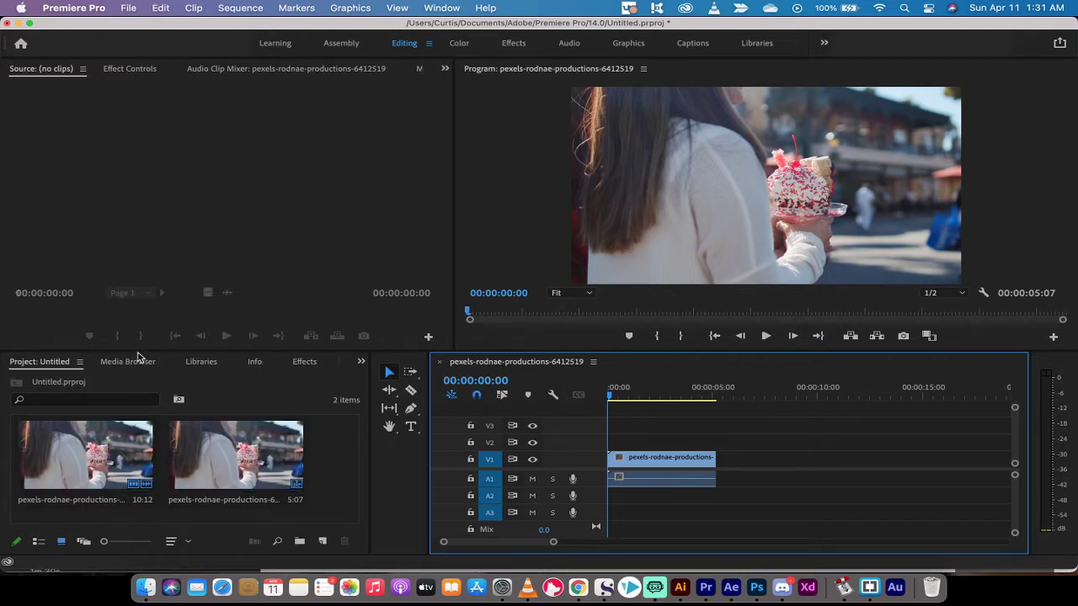
pyautogui.click(200, 465)
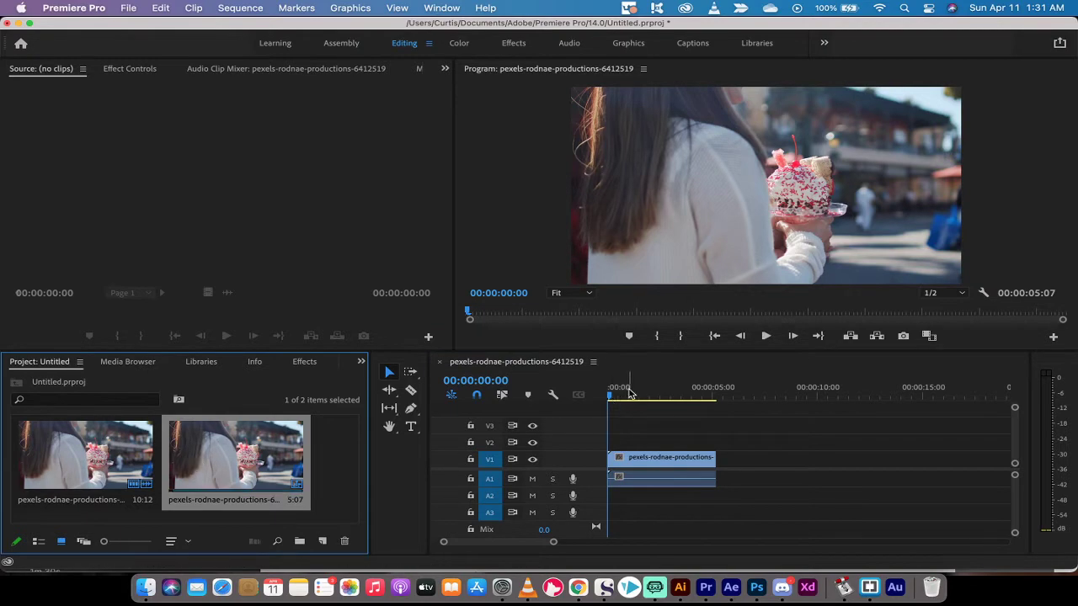
pyautogui.moveTo(630, 393); pyautogui.dragTo(621, 402)
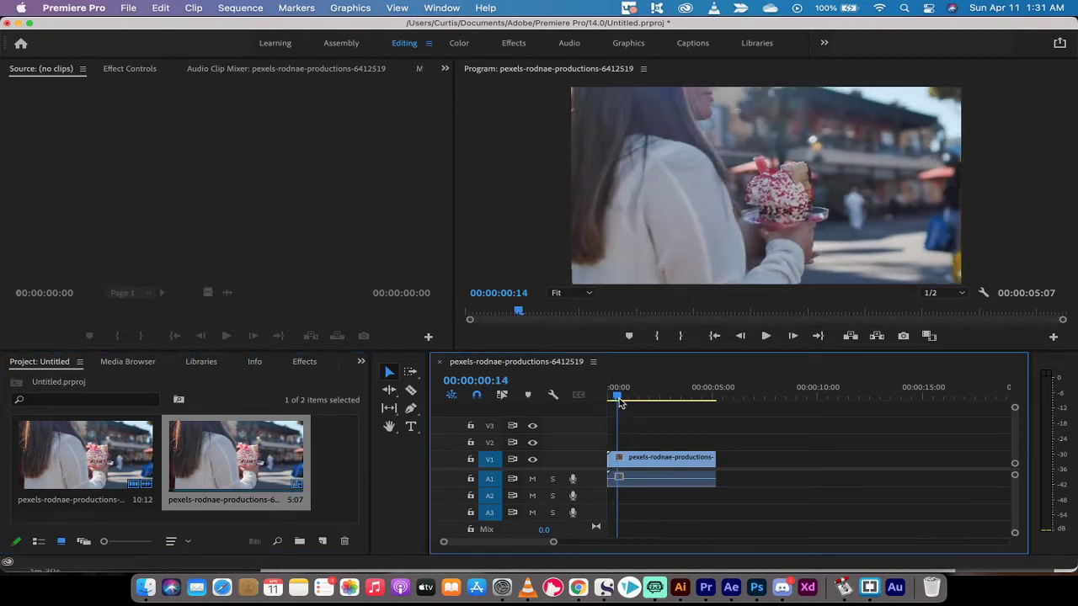
pyautogui.moveTo(621, 403); pyautogui.dragTo(594, 412)
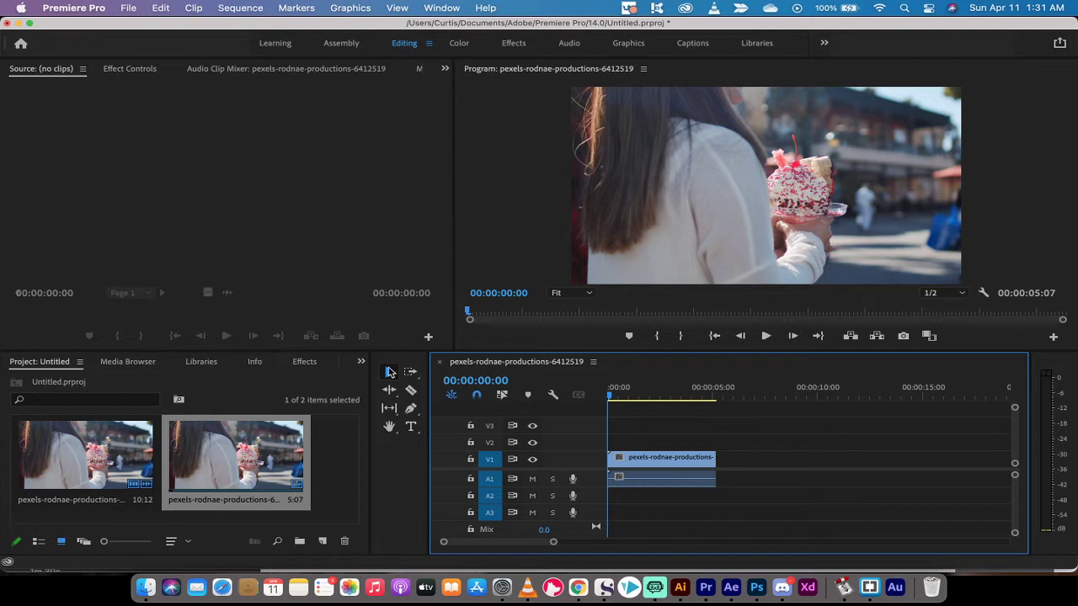
pyautogui.click(390, 373)
pyautogui.moveTo(427, 384); pyautogui.dragTo(403, 390)
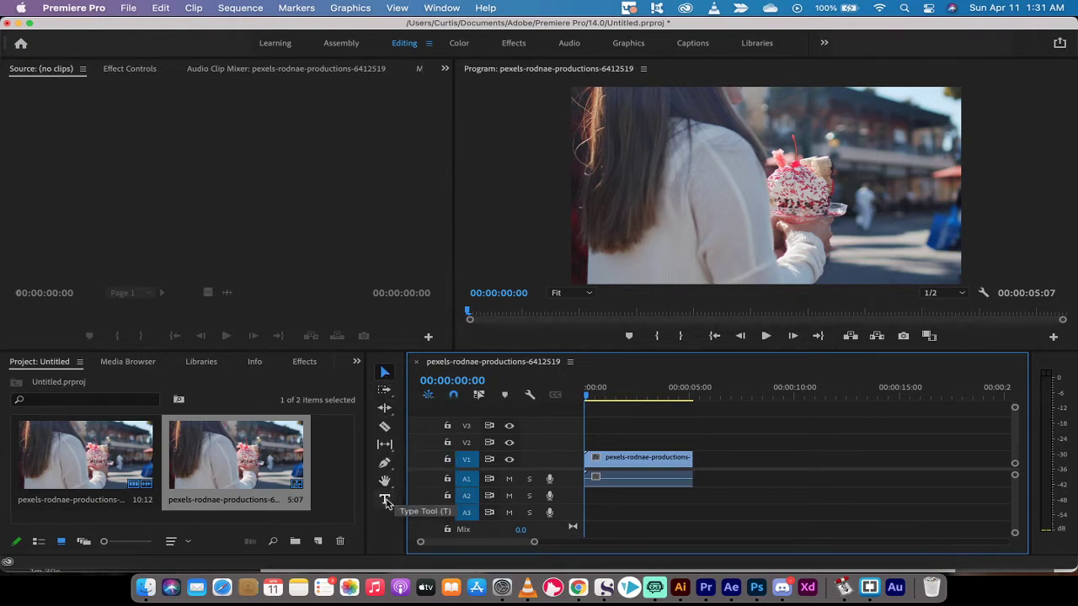
# Type an 'ICE CREAM!' title over the video and move it to the lower-right corner.
pyautogui.click(386, 503)
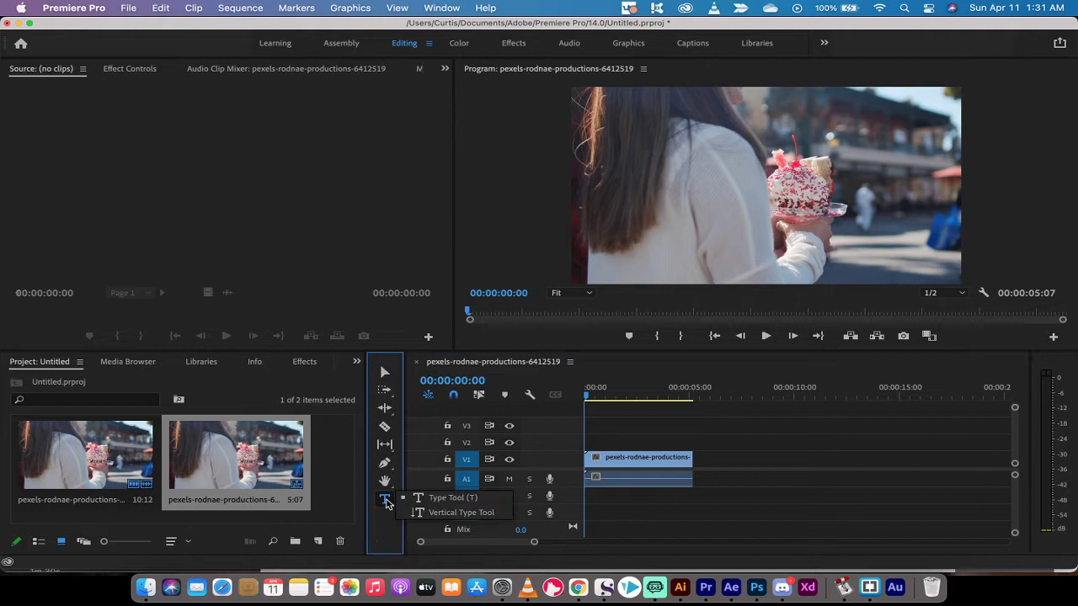
pyautogui.click(638, 205)
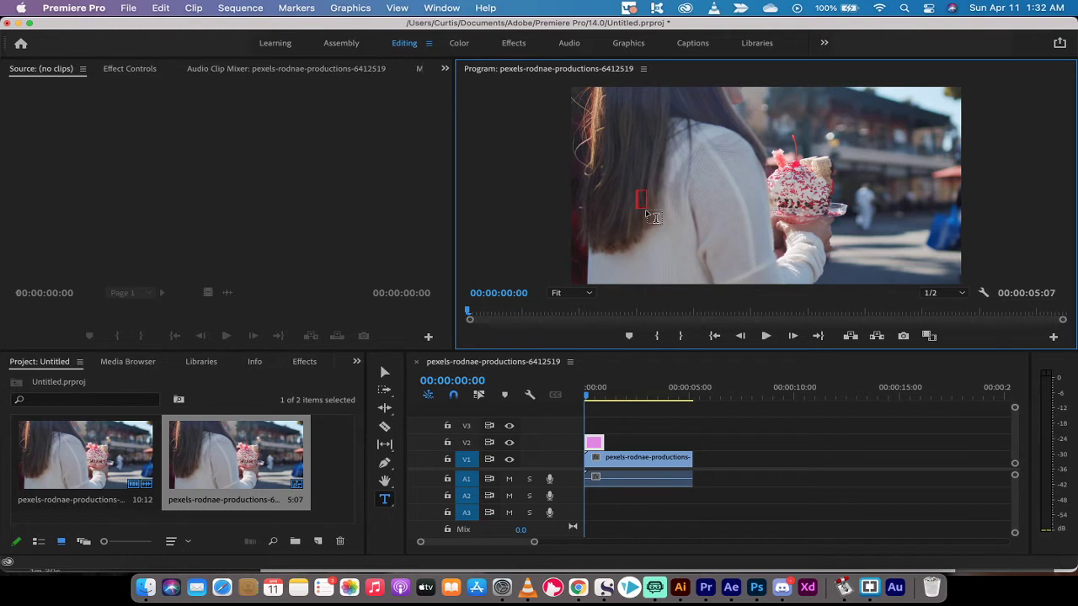
pyautogui.write('ICE CREA')
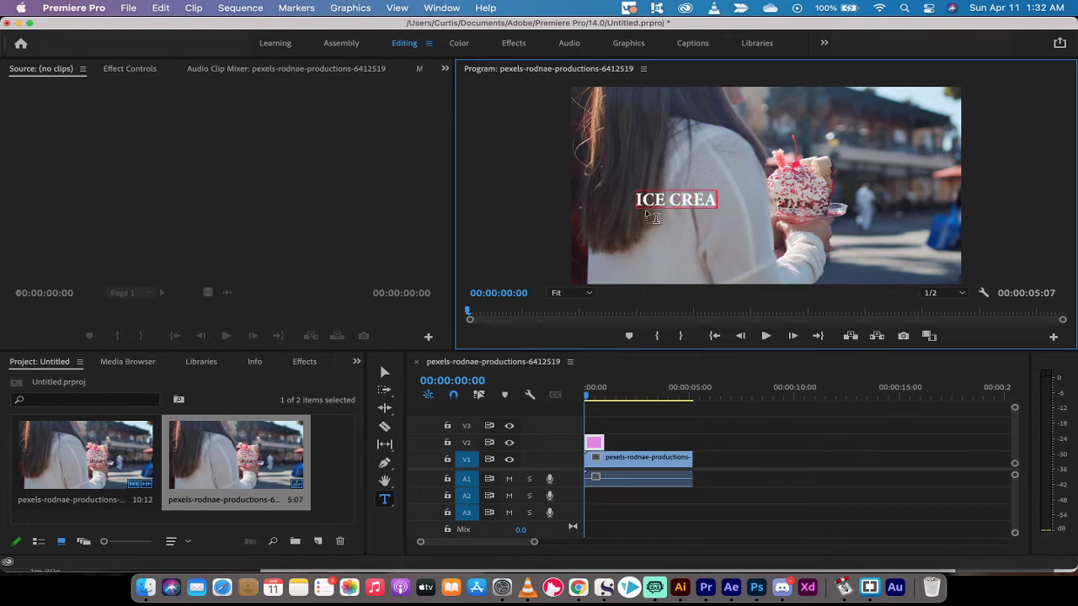
pyautogui.write('M!')
pyautogui.click(385, 372)
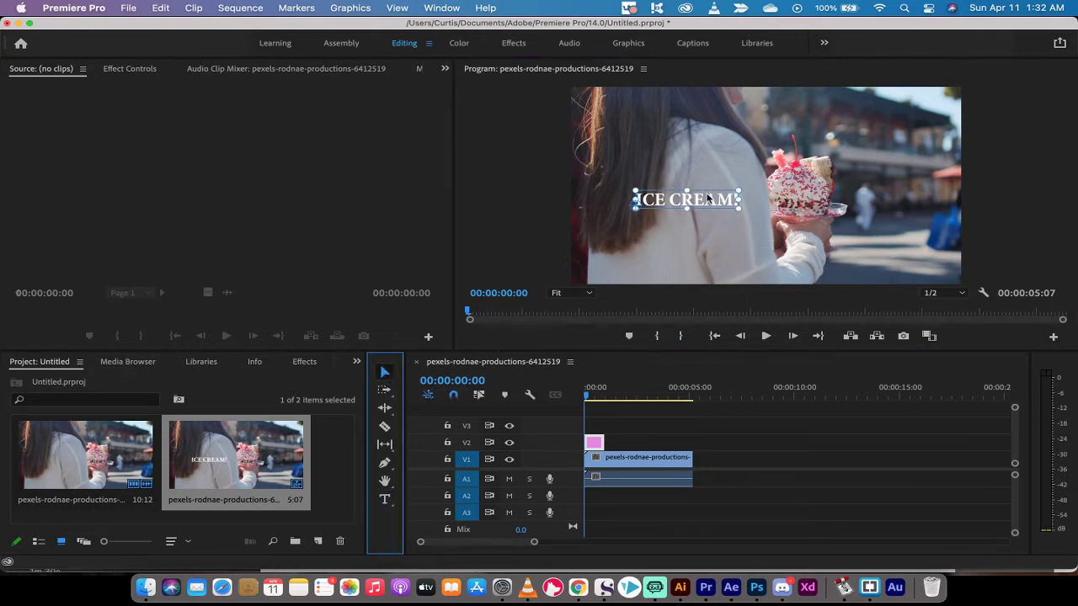
pyautogui.moveTo(671, 205)
pyautogui.mouseDown()
pyautogui.moveTo(802, 214)
pyautogui.moveTo(878, 274)
pyautogui.mouseUp()
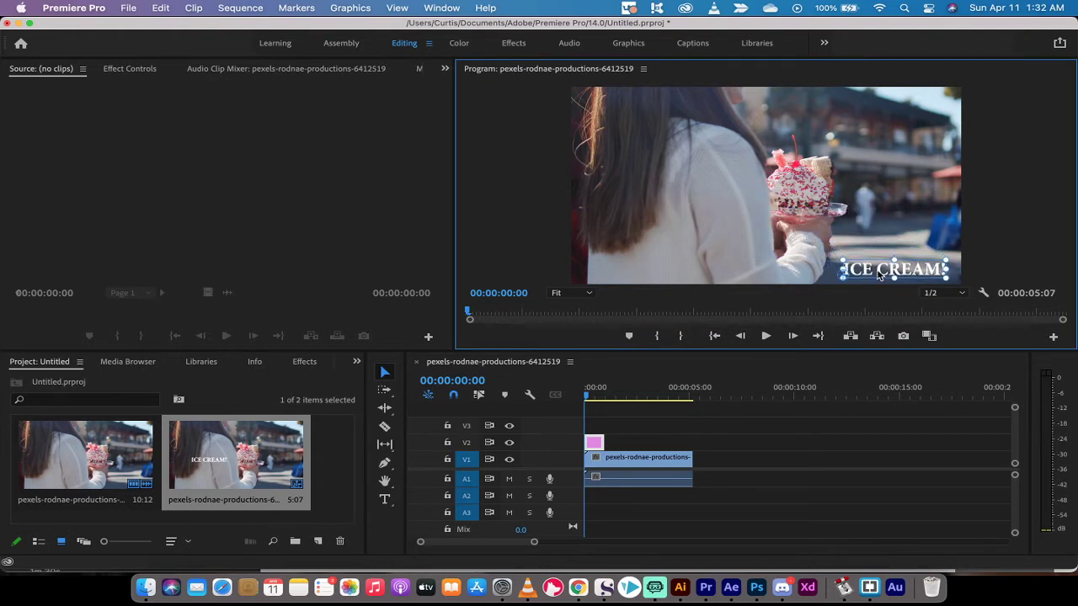
pyautogui.click(567, 401)
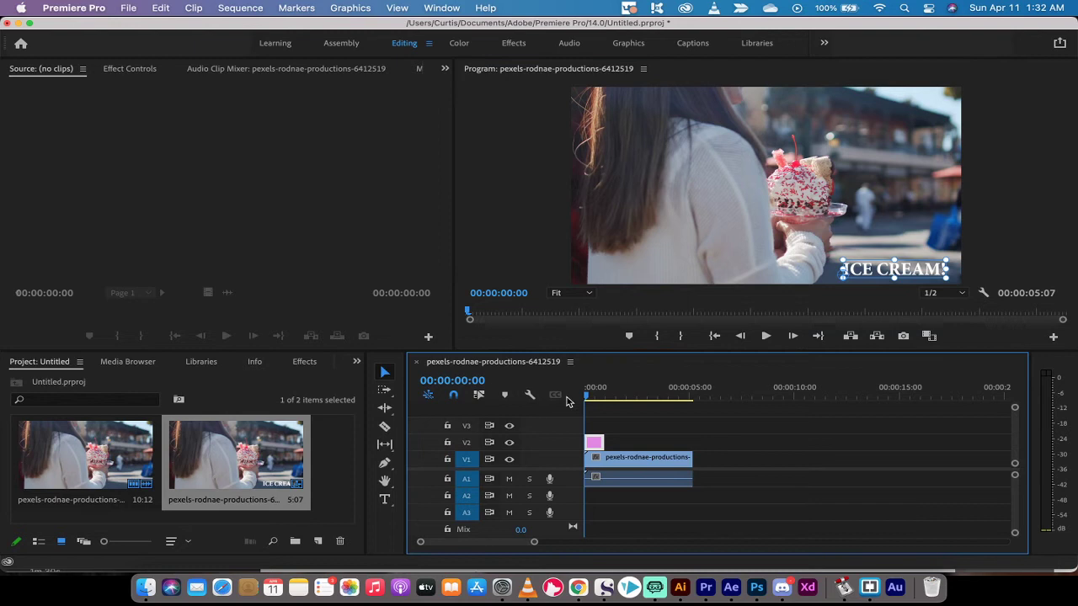
# Open the Essential Graphics panel from the Window menu.
pyautogui.click(445, 6)
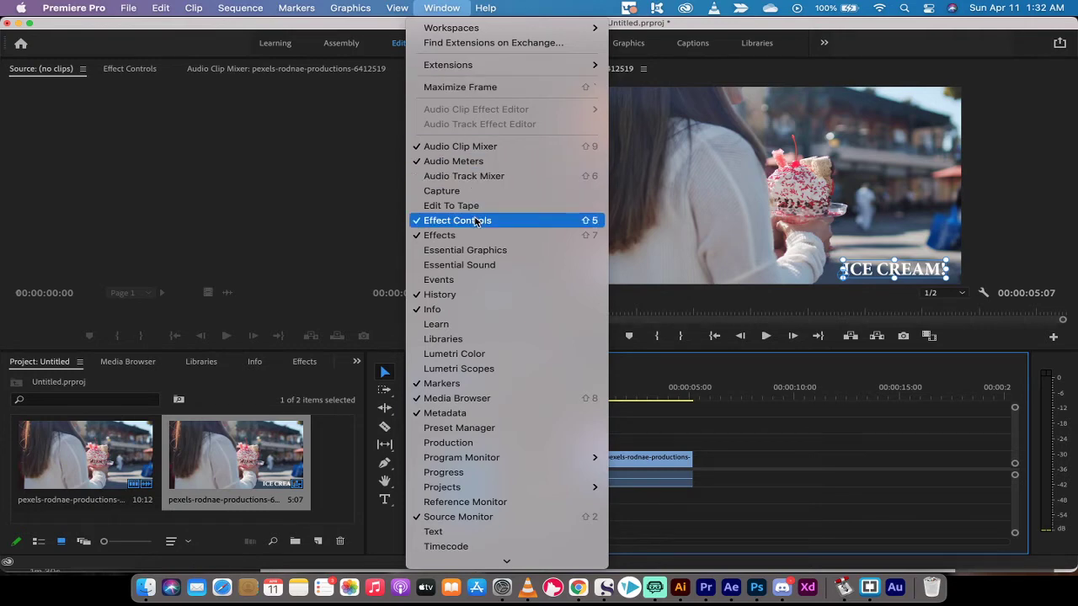
pyautogui.click(446, 6)
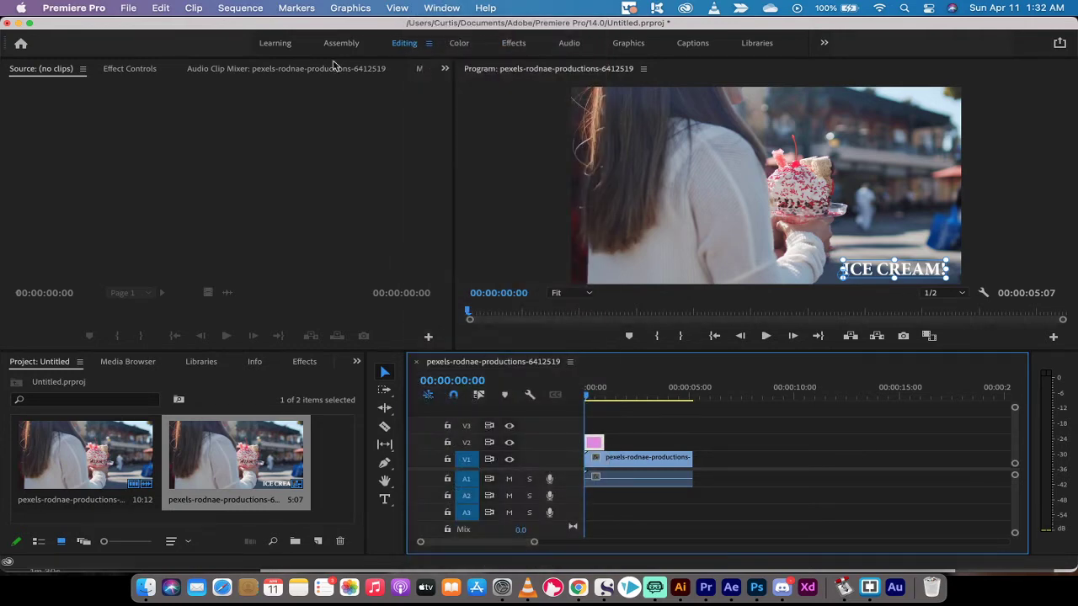
pyautogui.click(438, 5)
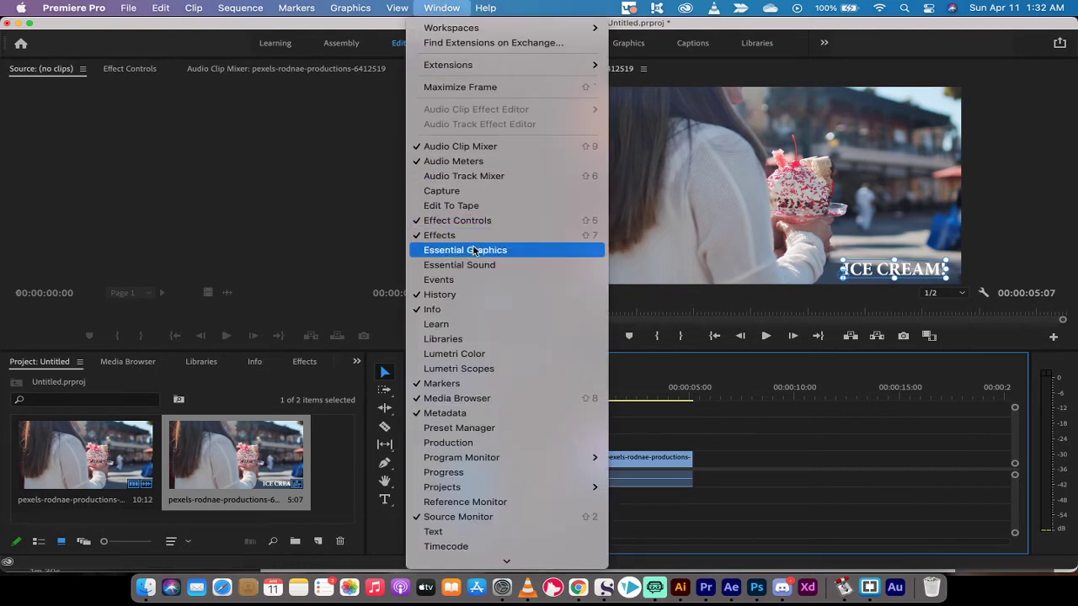
pyautogui.click(473, 250)
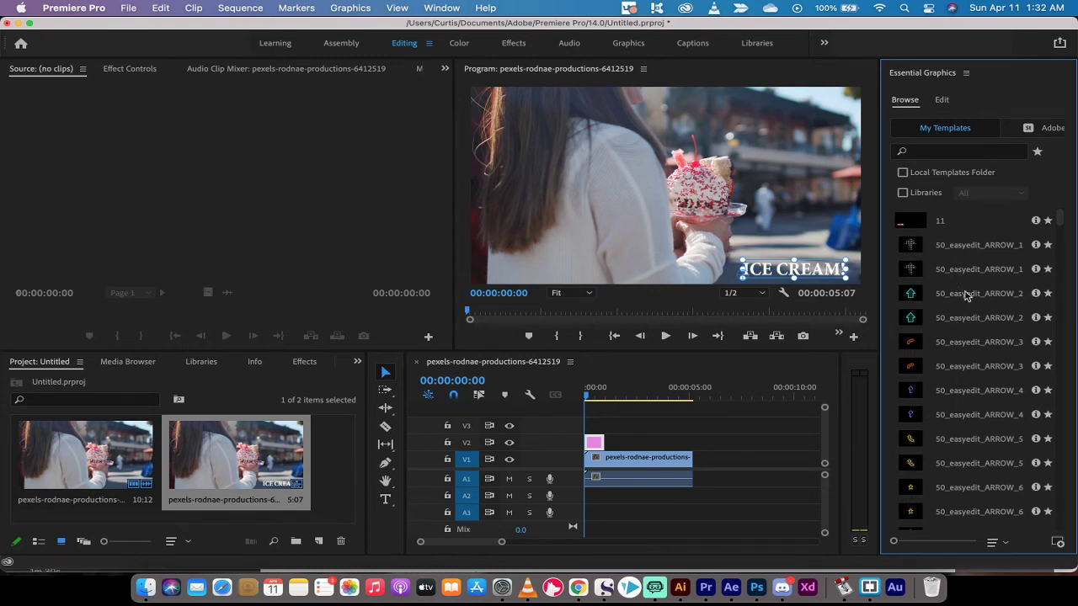
# In the Edit tab, select all of the ICE CREAM! text and apply Underline.
pyautogui.click(942, 101)
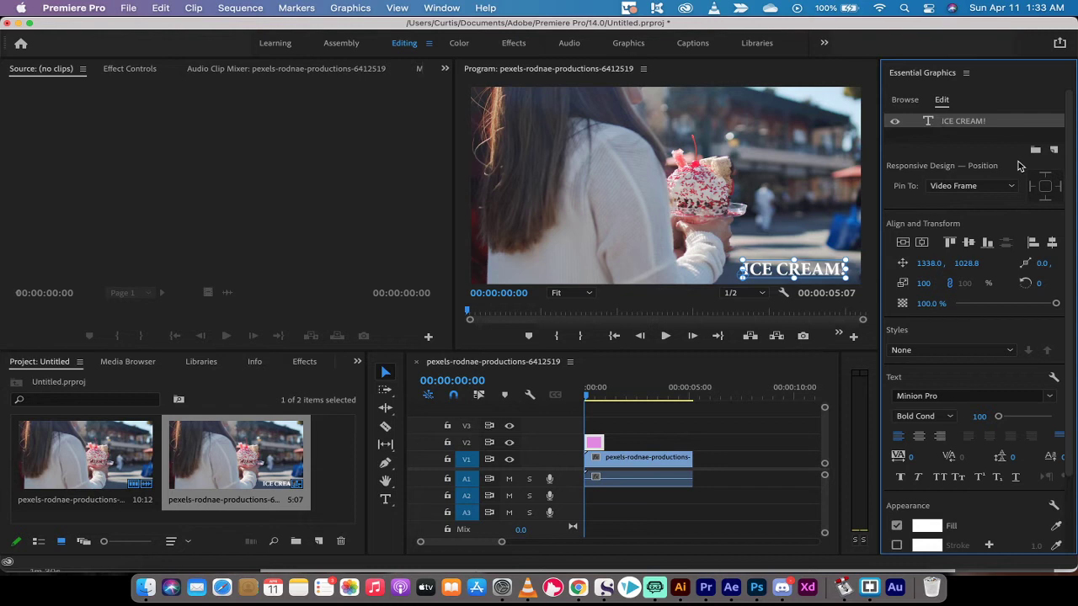
pyautogui.moveTo(1070, 169)
pyautogui.moveTo(1070, 168); pyautogui.dragTo(1074, 198)
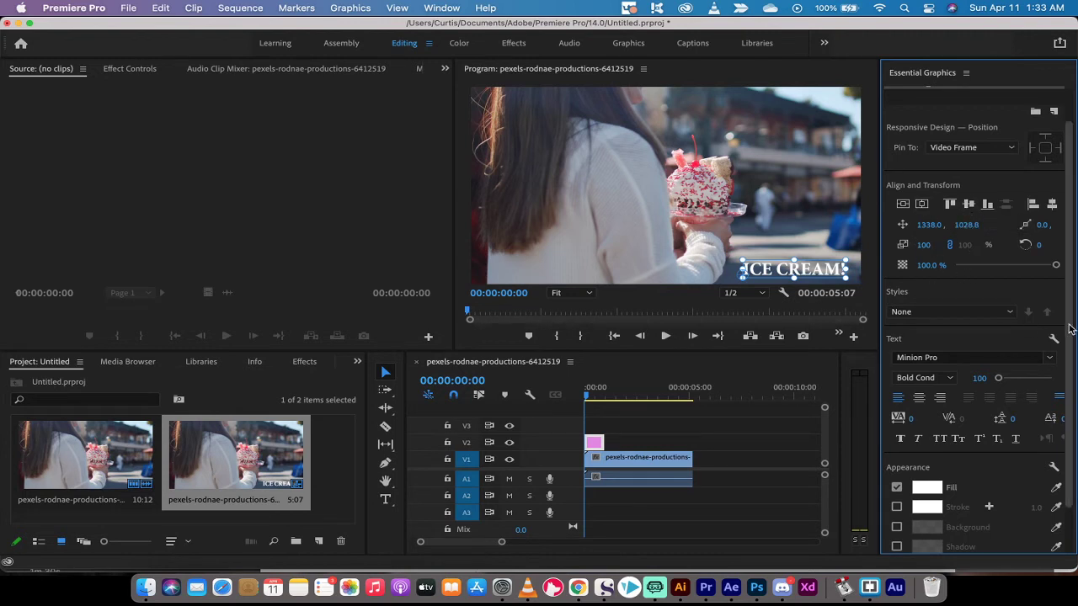
pyautogui.moveTo(1073, 332); pyautogui.dragTo(1069, 394)
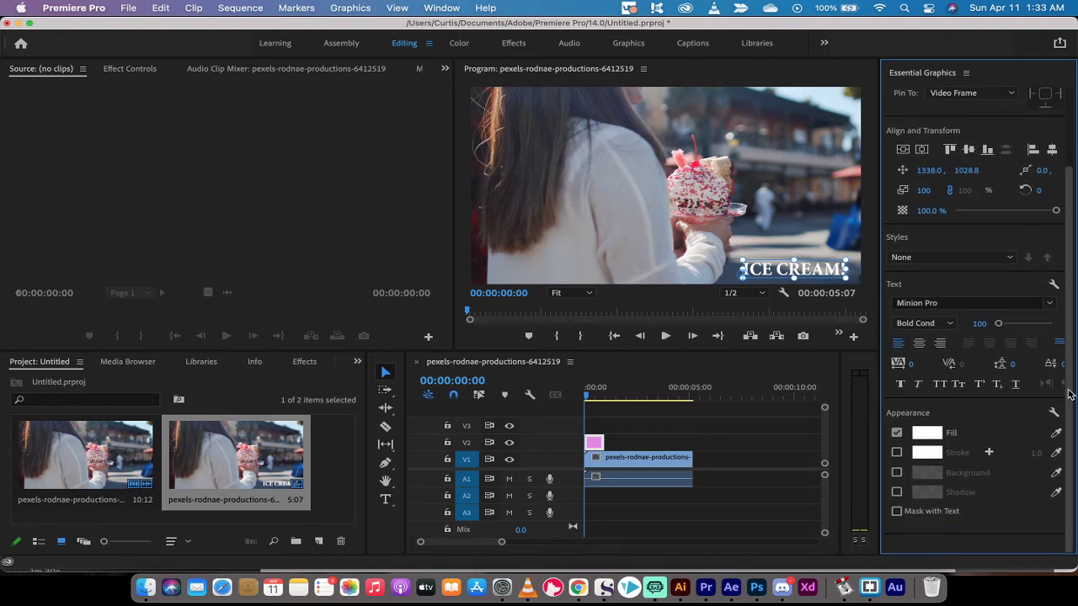
pyautogui.doubleClick(779, 268)
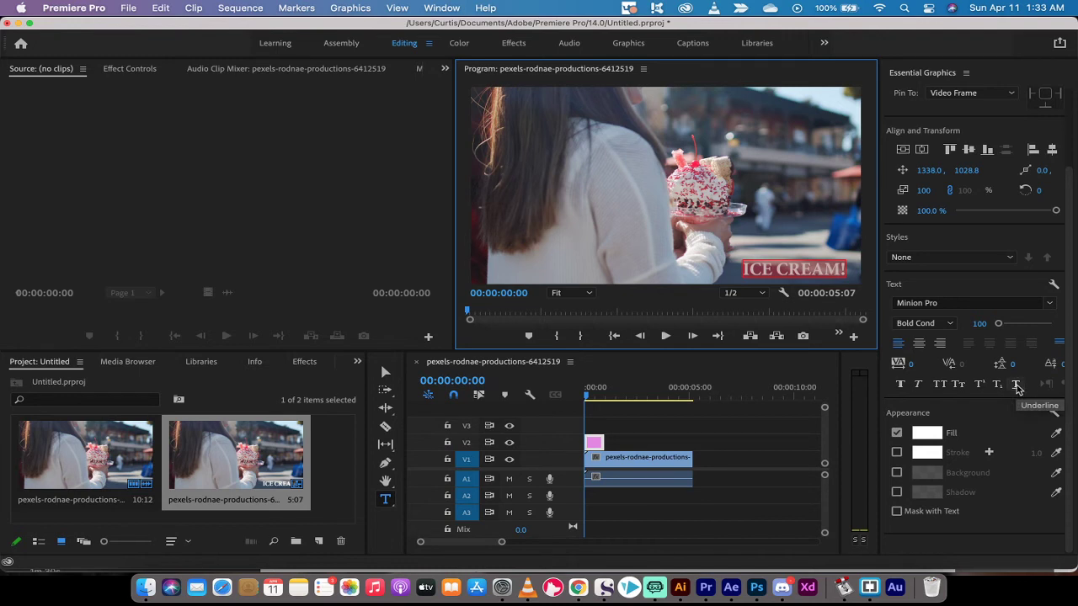
pyautogui.click(1017, 385)
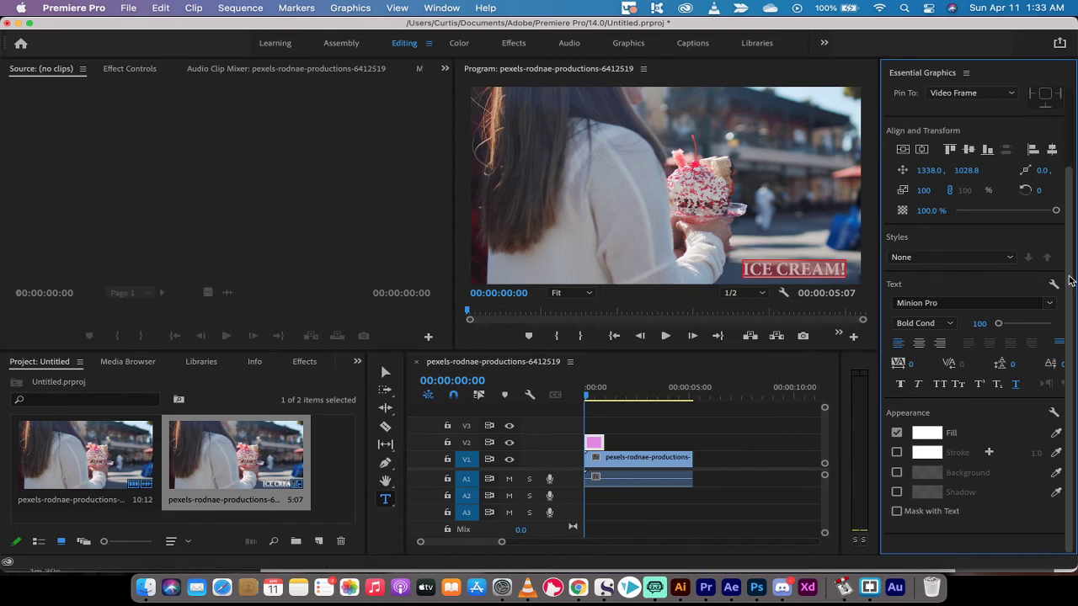
# Align the ICE CREAM! title to the vertical and horizontal centre of the frame.
pyautogui.scroll(3, 1070, 253)
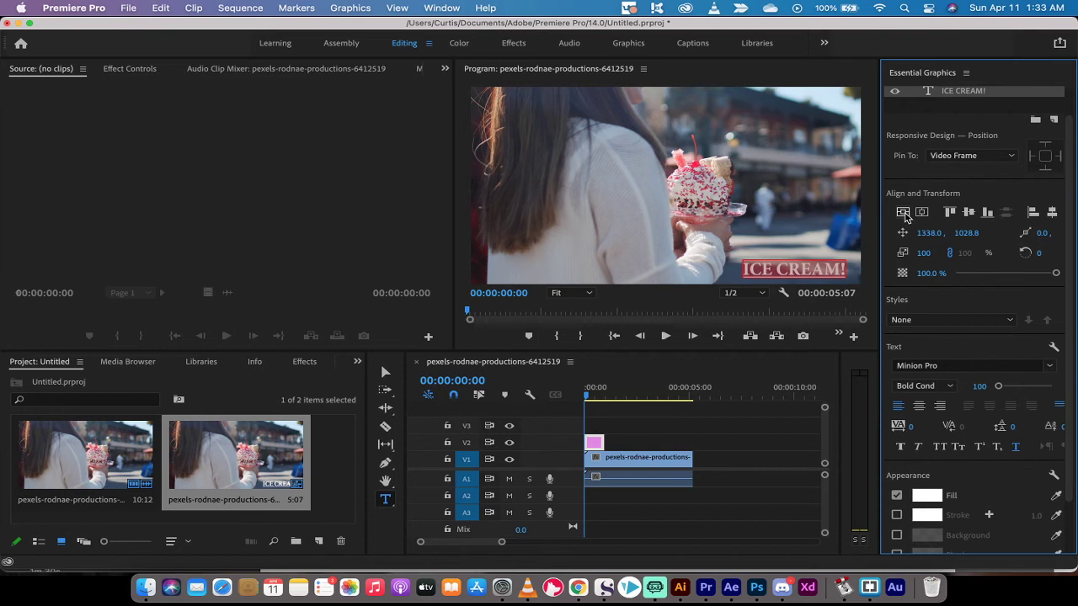
pyautogui.click(922, 212)
pyautogui.click(921, 211)
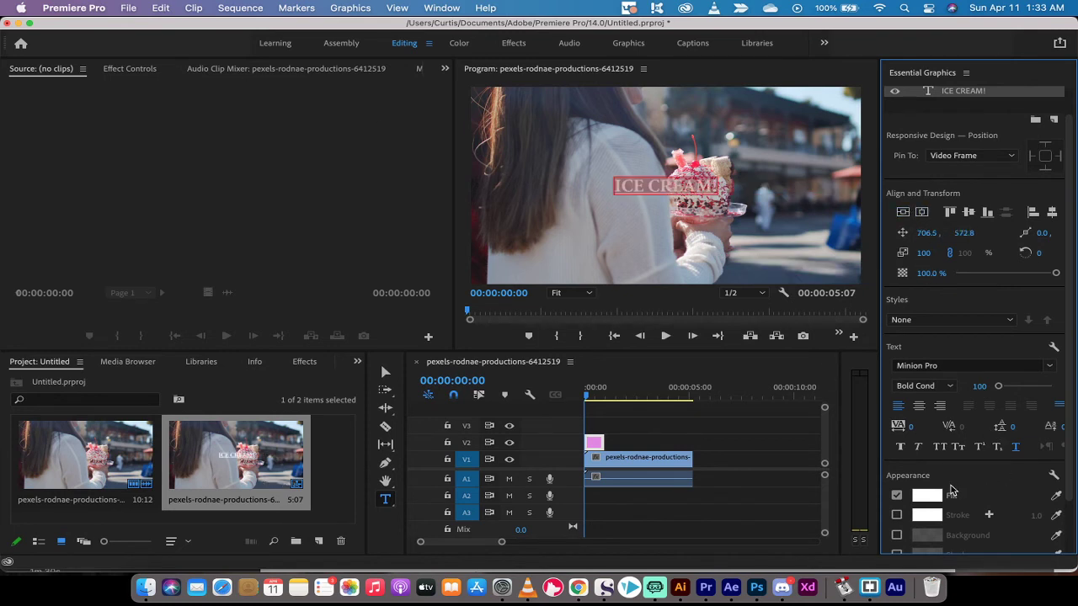
pyautogui.scroll(-3, 1069, 472)
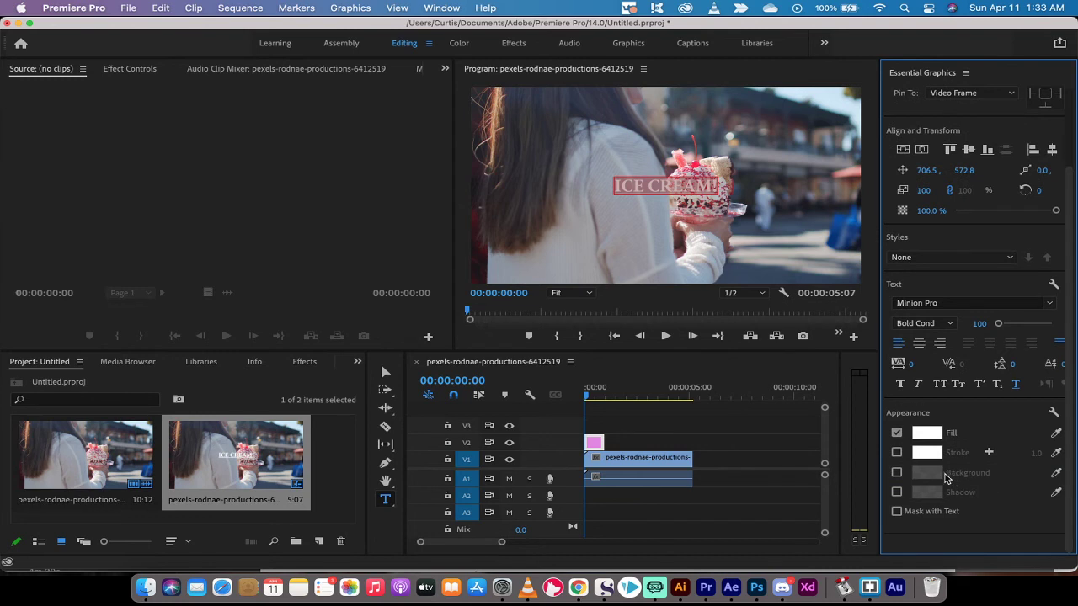
# Add a pure red (FF0000) stroke to the title text and exit text editing.
pyautogui.click(897, 453)
pyautogui.click(928, 452)
pyautogui.moveTo(645, 344); pyautogui.dragTo(733, 250)
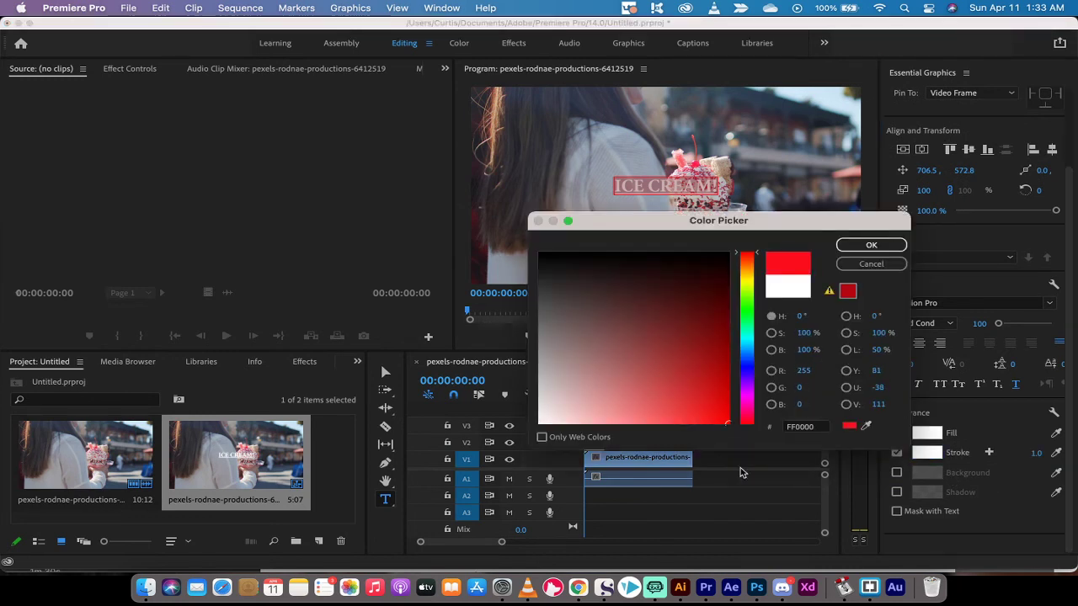
pyautogui.click(867, 245)
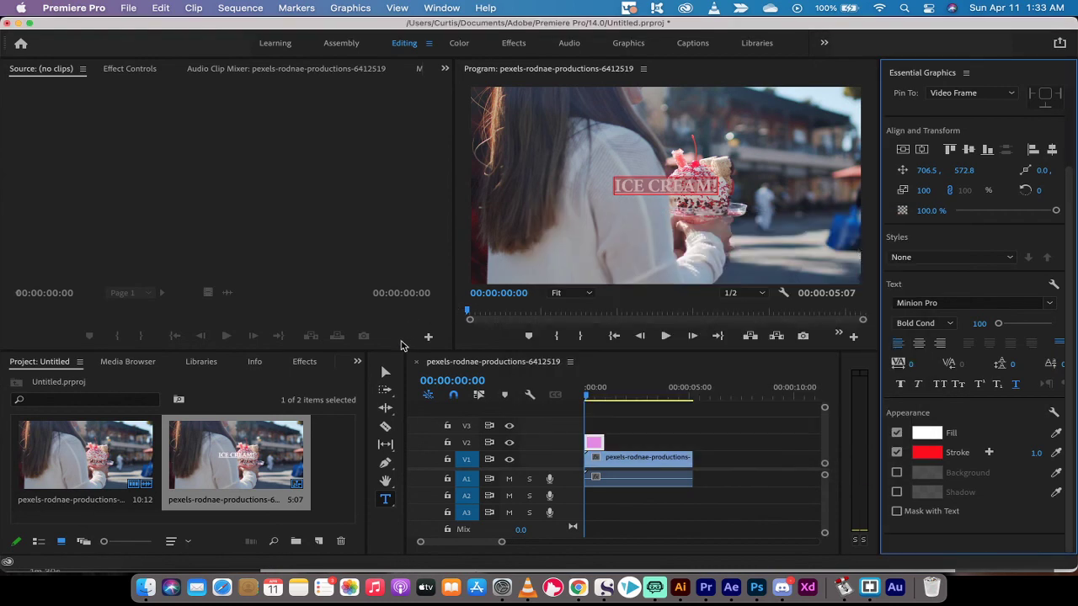
pyautogui.click(386, 371)
pyautogui.click(524, 217)
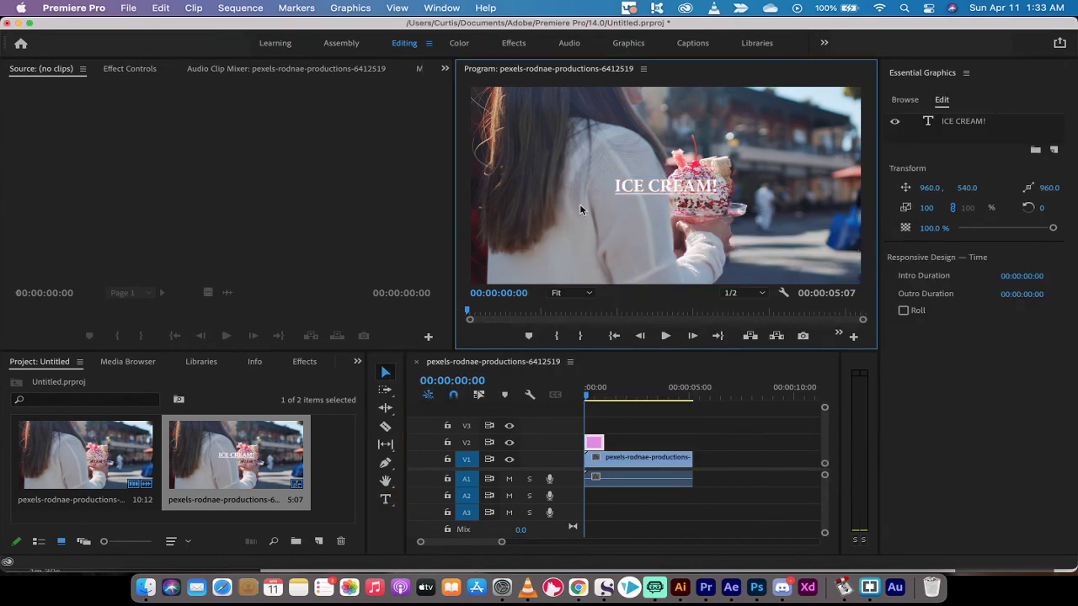
# Select the title layer and toggle its background on, then off again.
pyautogui.click(623, 192)
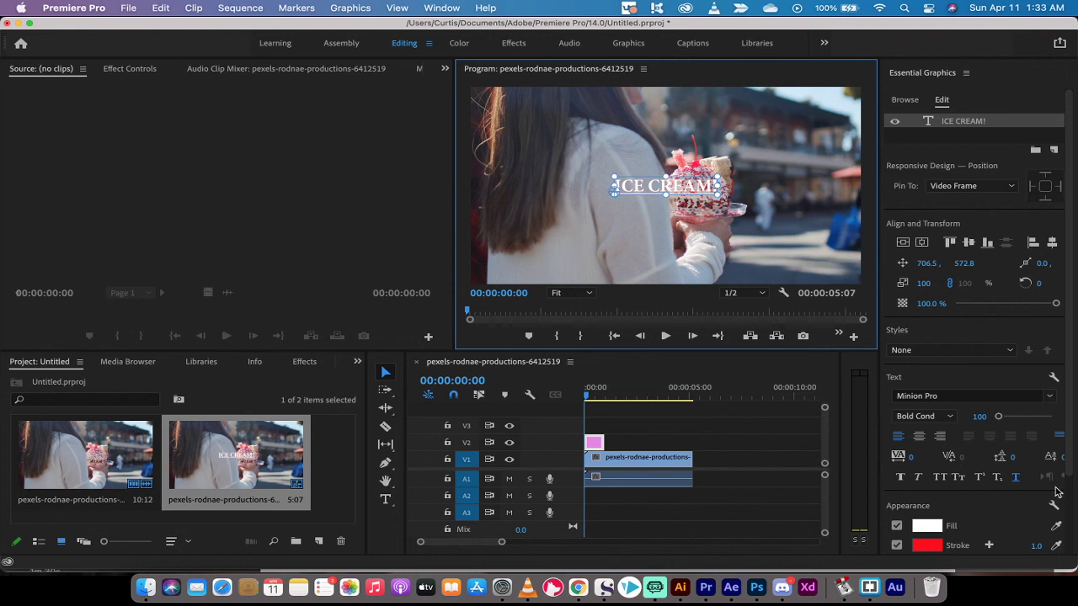
pyautogui.scroll(-4, 1070, 434)
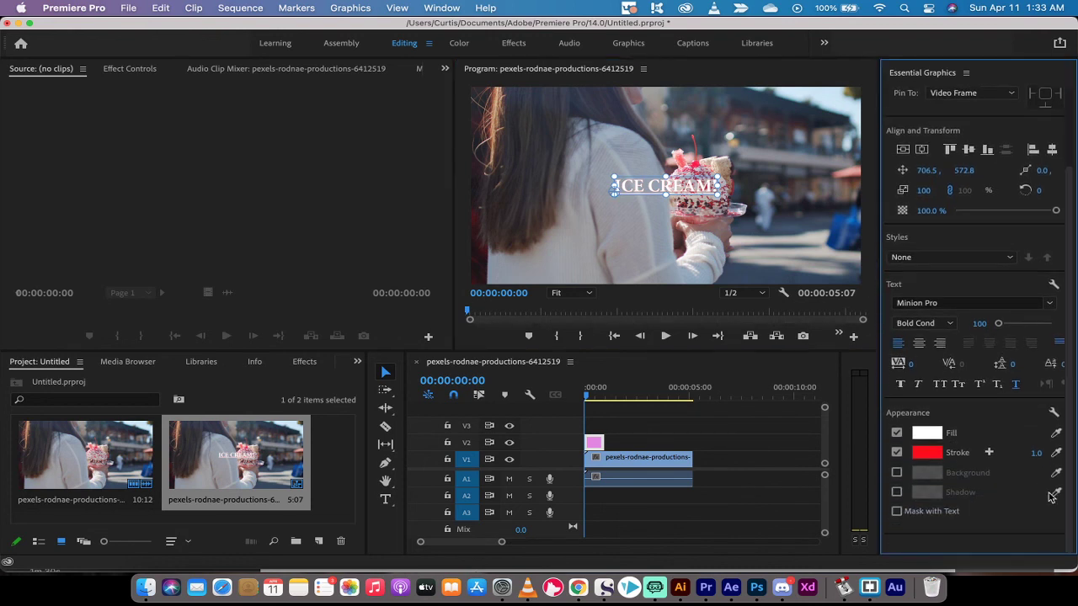
pyautogui.click(897, 473)
pyautogui.click(897, 473)
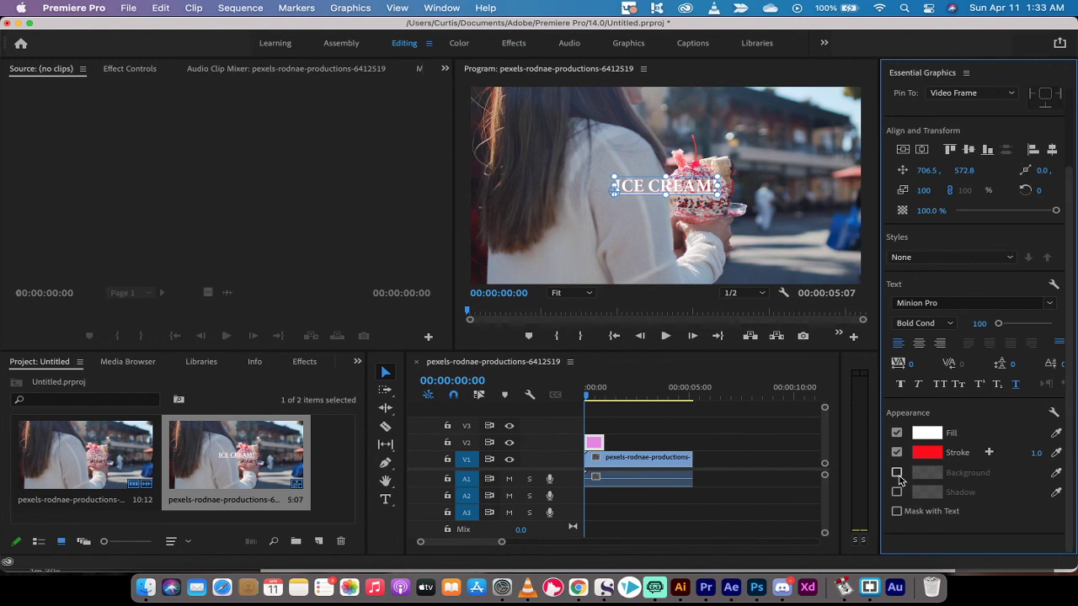